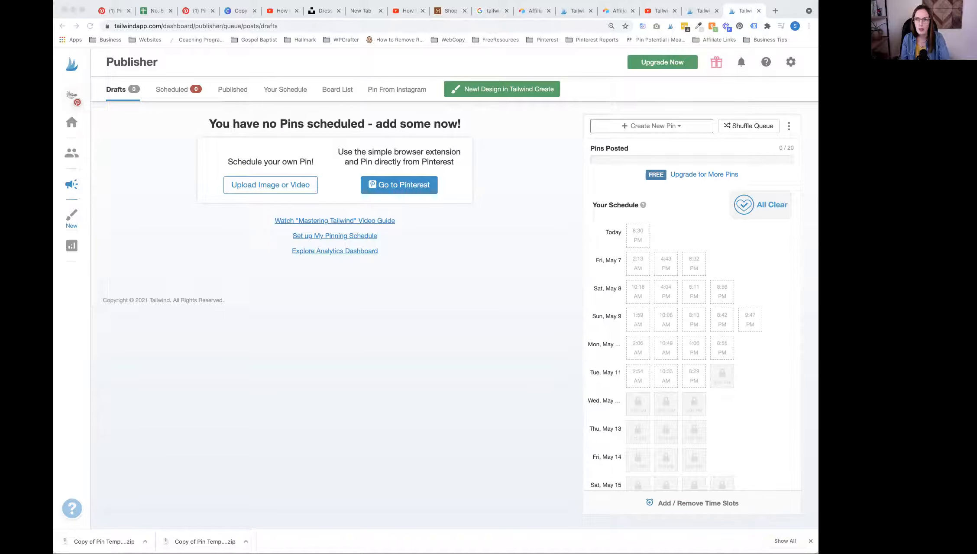
# Step: Upload the "5 Farmhouse Furniture Colors" and "How to restore furniture for beginners" pin images as drafts
pyautogui.moveTo(511, 259); pyautogui.dragTo(437, 196)
pyautogui.moveTo(381, 151); pyautogui.dragTo(378, 149)
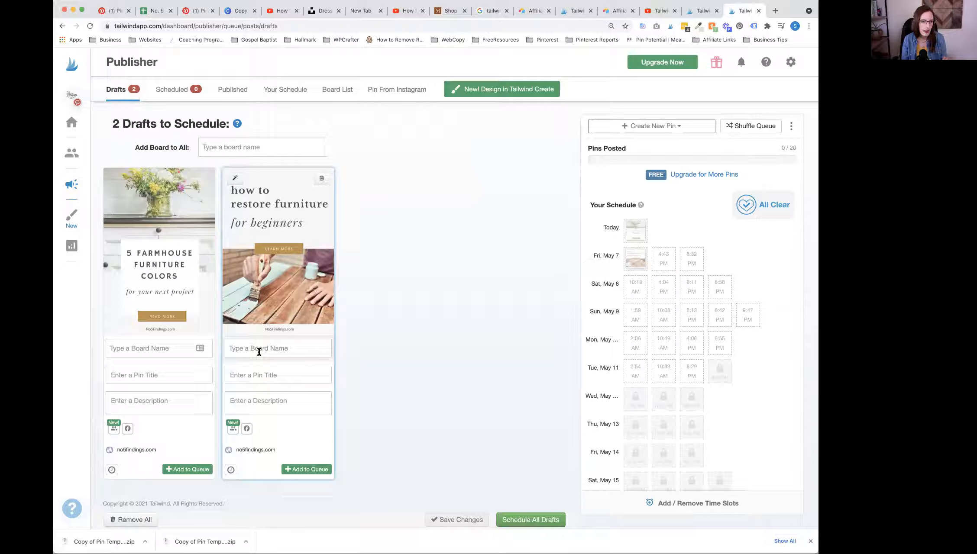
# Step: Assign the restore furniture draft to the DIY Furniture Makeovers board and the farmhouse colors draft to the Farmhouse Furniture Colors board
pyautogui.click(155, 348)
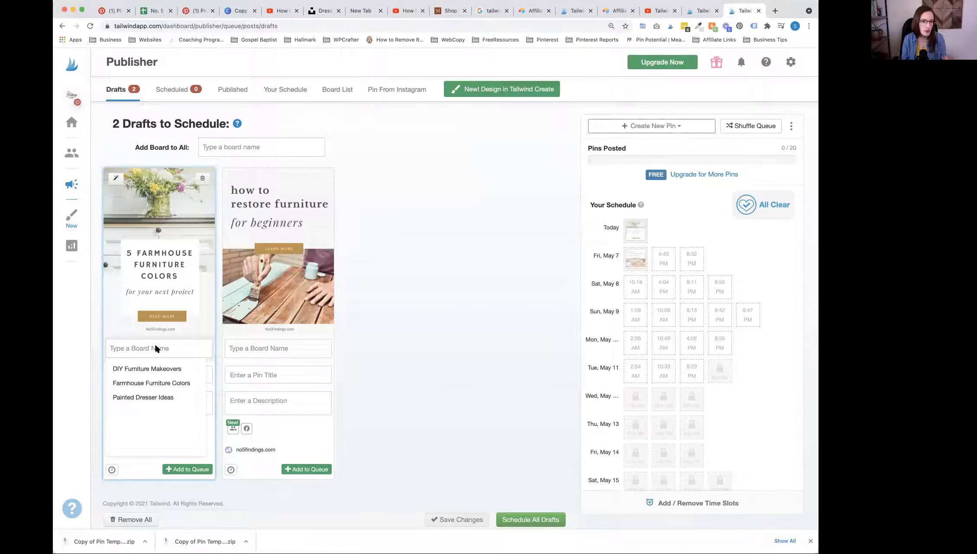
pyautogui.click(244, 348)
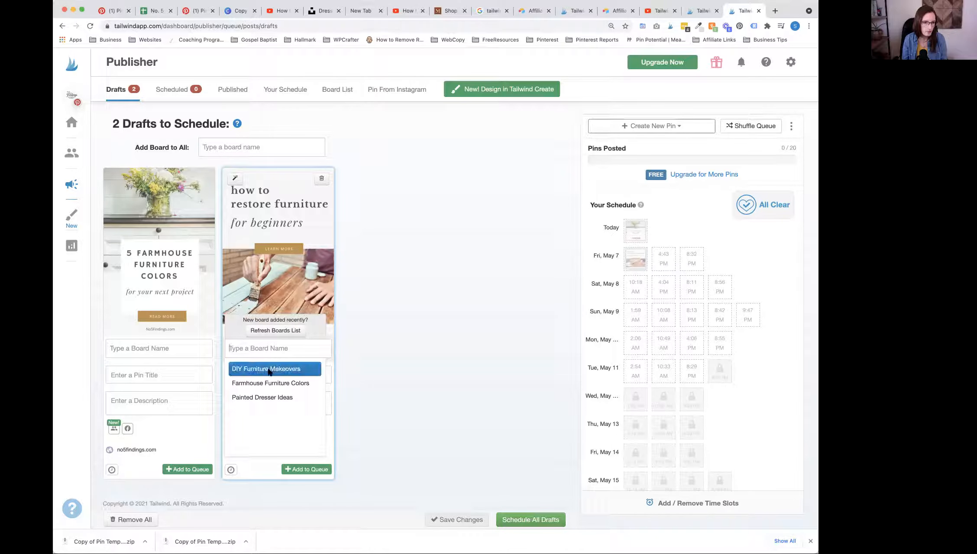
pyautogui.click(284, 369)
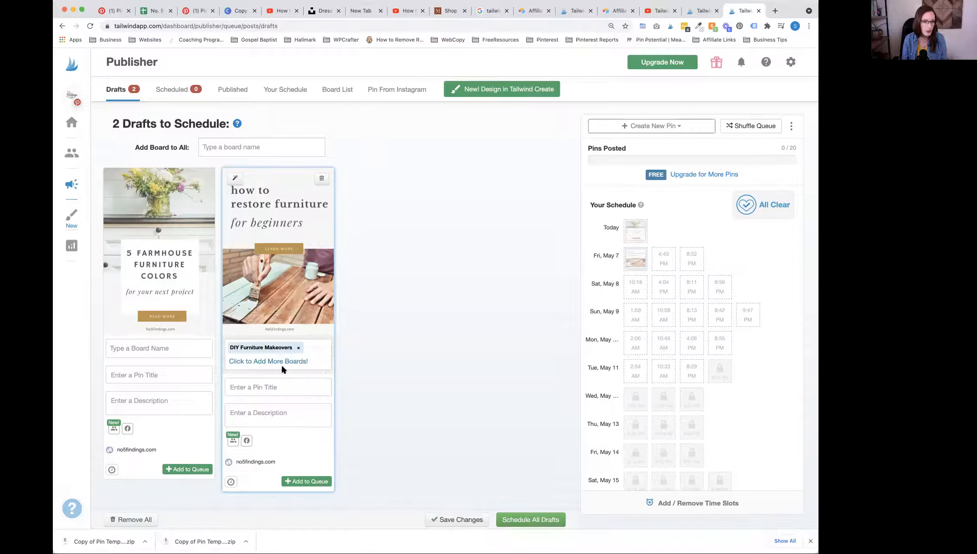
pyautogui.click(135, 347)
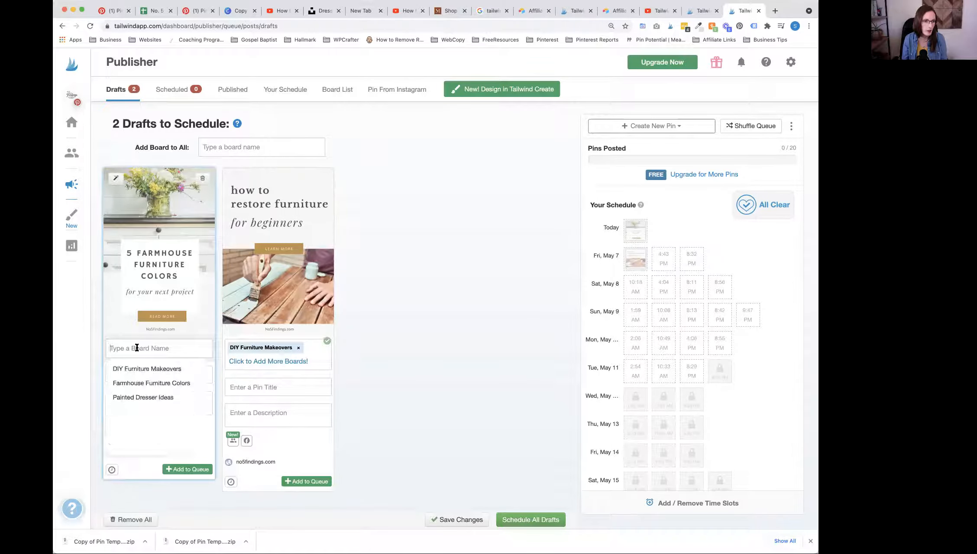
pyautogui.click(173, 383)
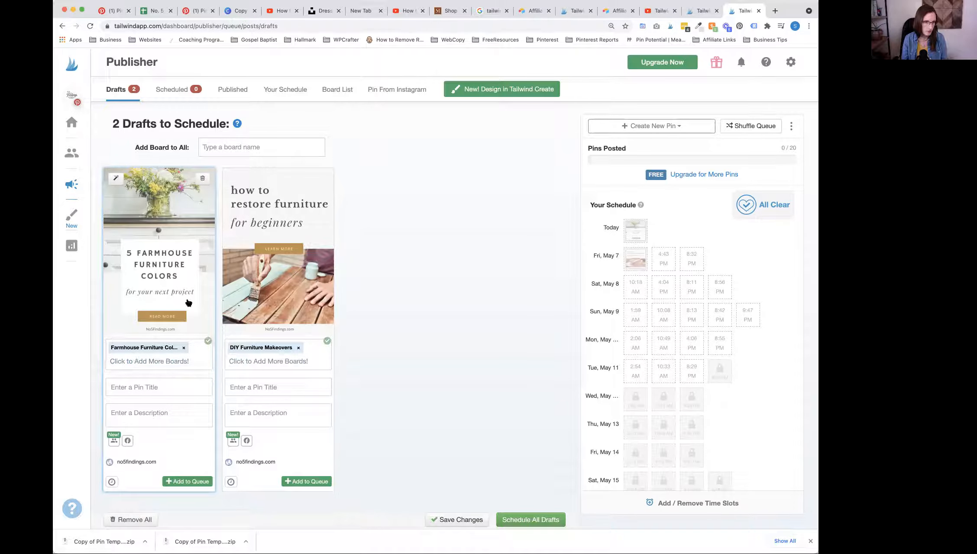
pyautogui.click(190, 362)
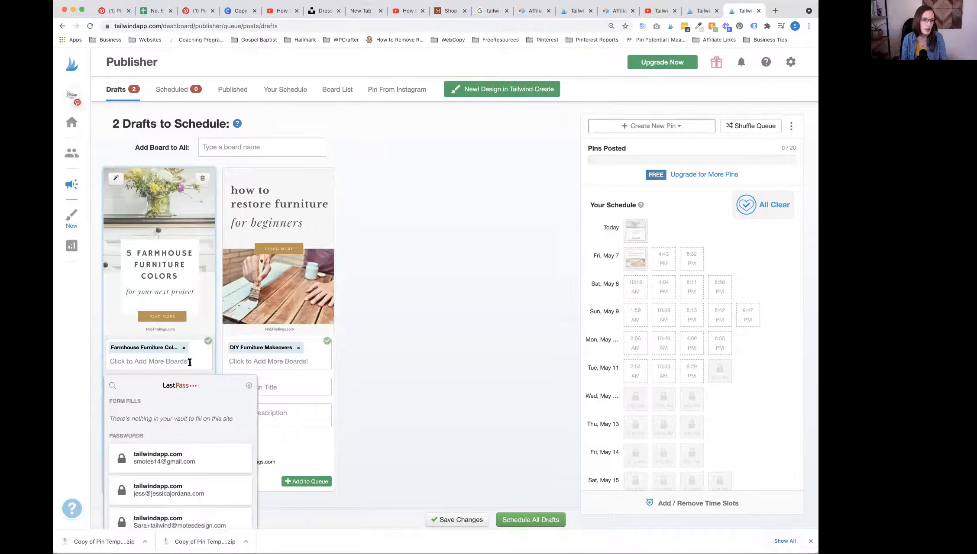
pyautogui.click(431, 351)
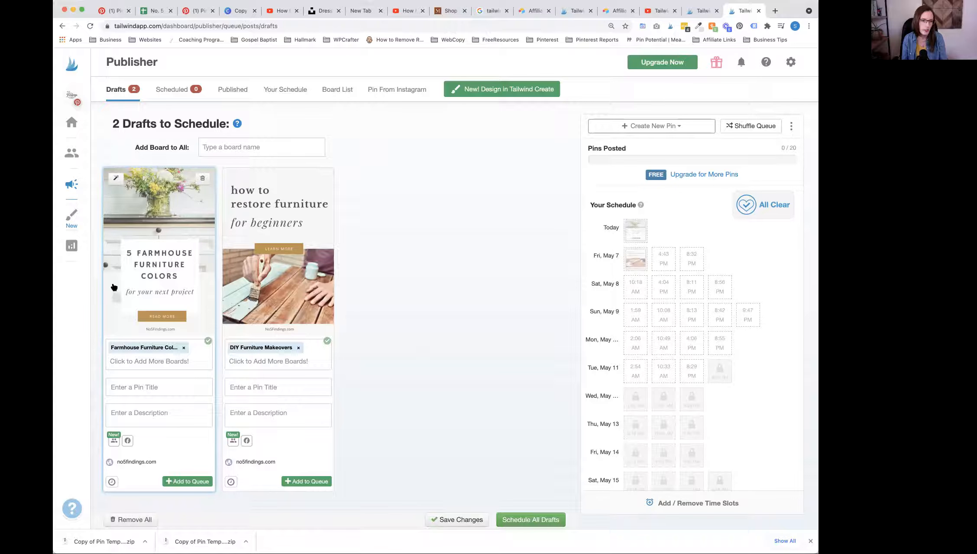
# Step: Title the farmhouse colors draft "Farmhouse color inspiration for DIY furniture restoration"
pyautogui.click(153, 387)
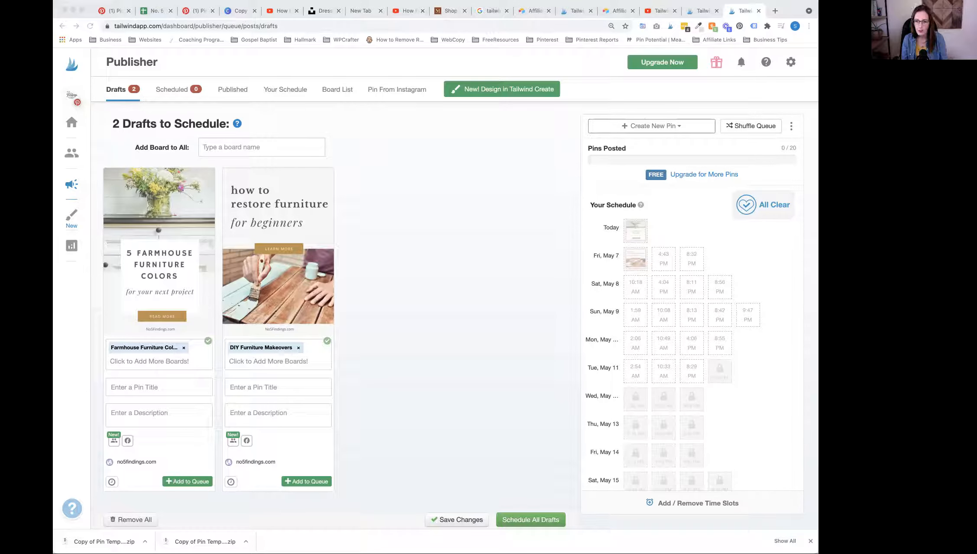
pyautogui.click(159, 387)
pyautogui.hotkey('ctrl', 'v')
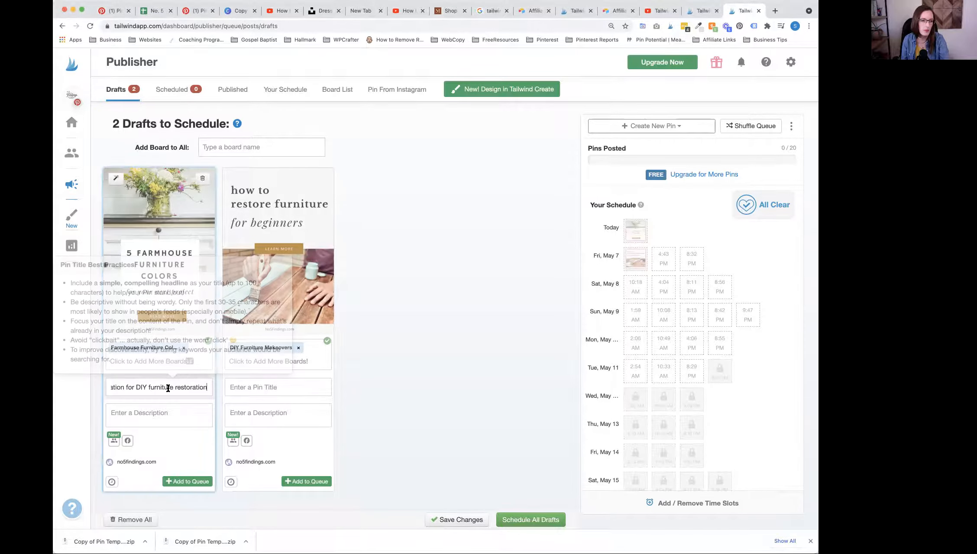
pyautogui.hscroll(-3, 139, 386)
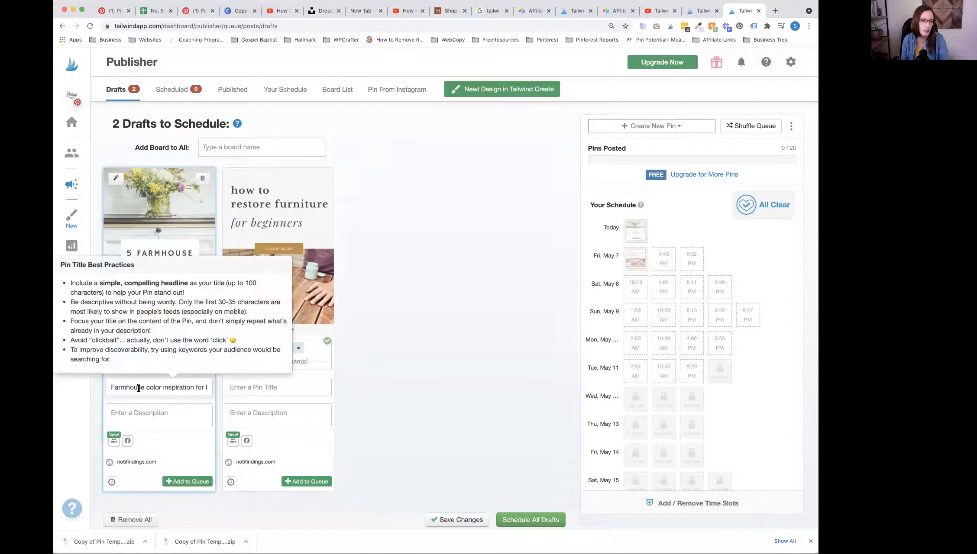
pyautogui.hscroll(3, 134, 387)
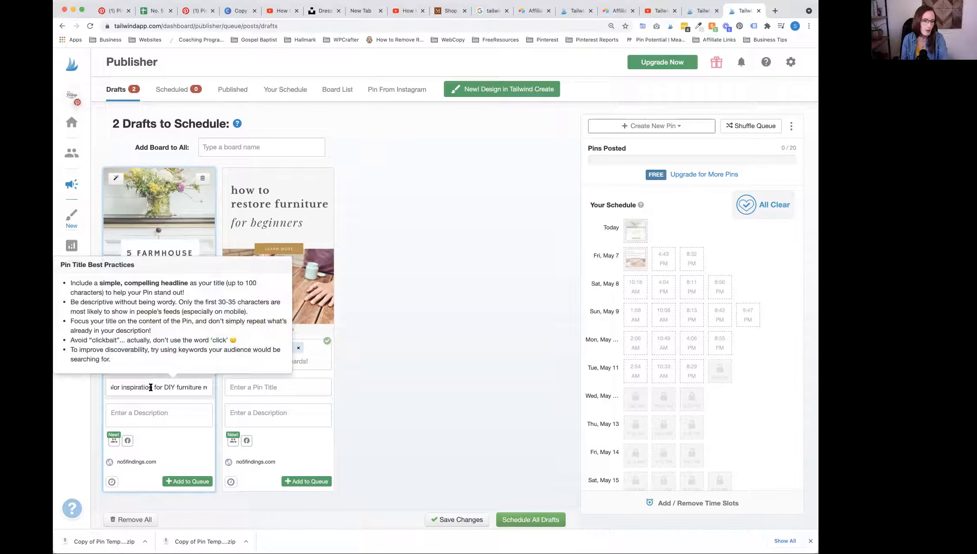
# Step: Paste the farmhouse colors draft's description, starting "Looking for farmhouse color ideas" and ending with the keywords "Paint Color Inspiration | Chalk Paint Colors"
pyautogui.click(188, 417)
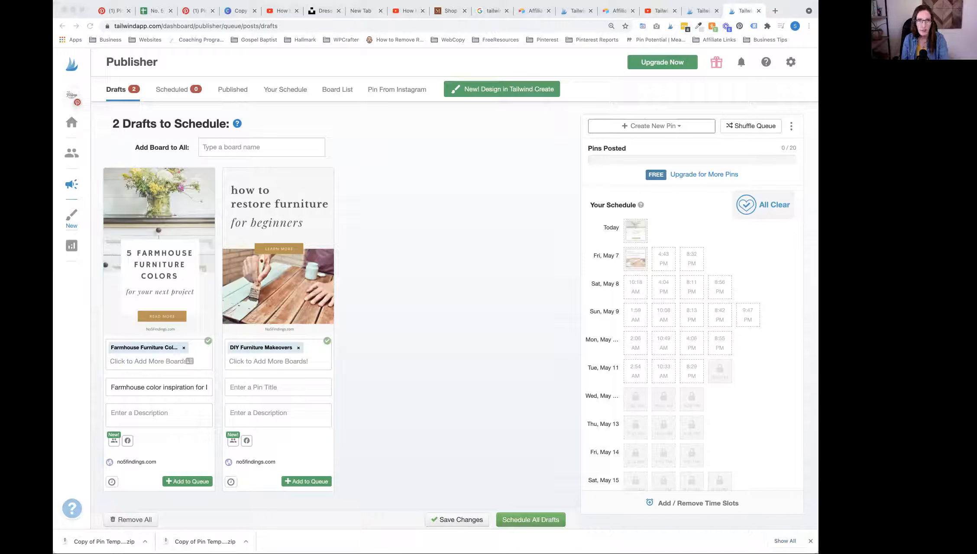
pyautogui.click(141, 415)
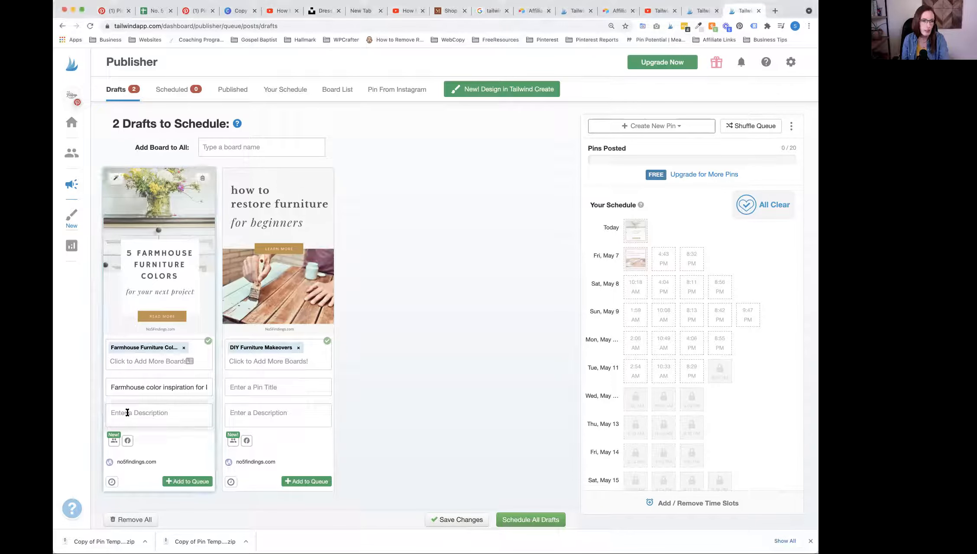
pyautogui.write("Looking for farmhouse color ideas for your next DIY project? We've gathered our favorite country inspired colors for Dixie Belle chalk paint. Head over to the blog to read more. Paint Color Inspiration | Chalk Paint Colors")
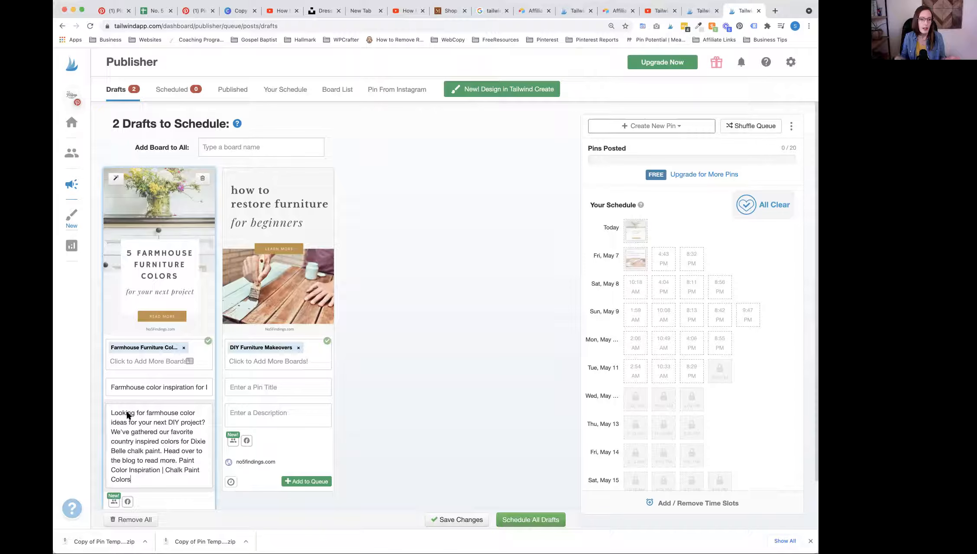
pyautogui.moveTo(128, 414); pyautogui.dragTo(155, 448)
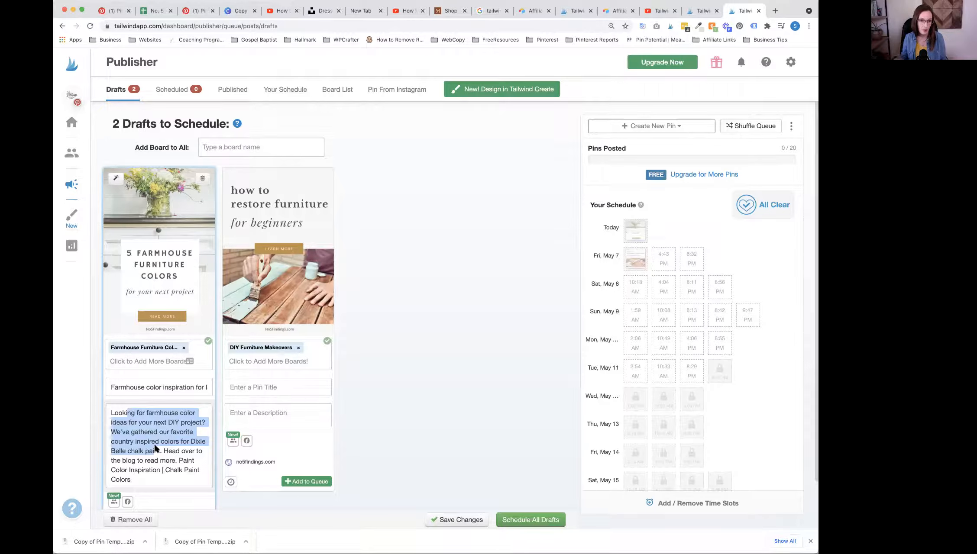
pyautogui.click(142, 477)
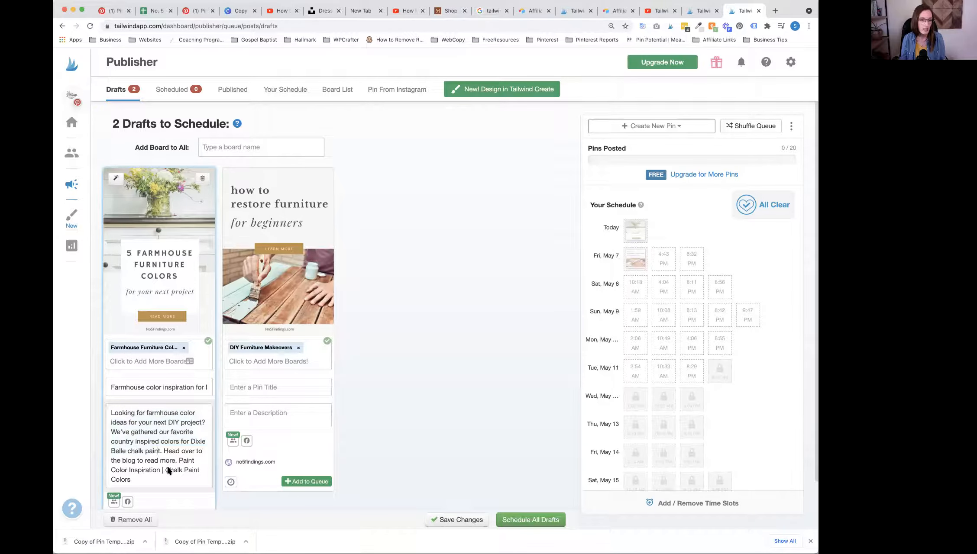
pyautogui.moveTo(179, 461); pyautogui.dragTo(183, 480)
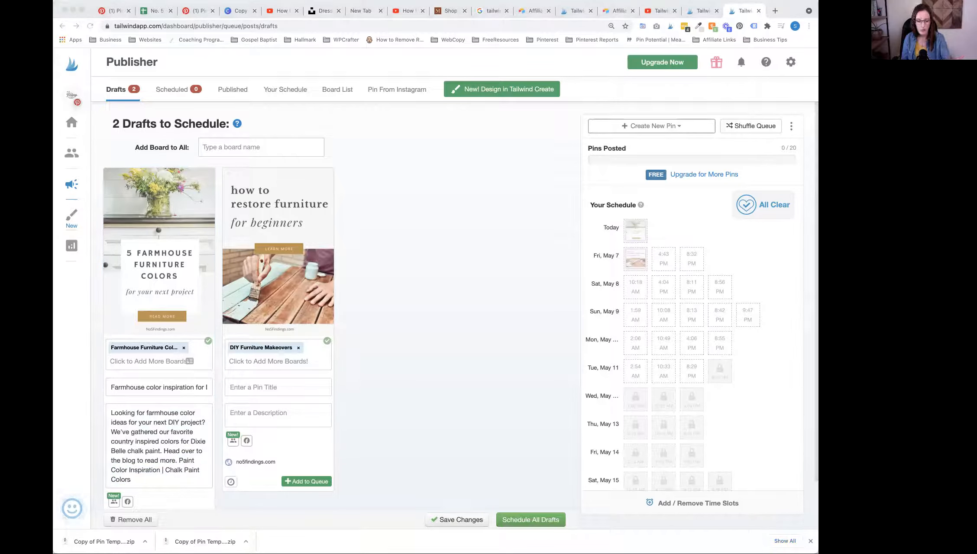
# Step: Paste the restore furniture draft's title starting "5 simple tips you should know" and its description starting "If you're thinking about painting that old dresser"
pyautogui.click(261, 385)
pyautogui.press('super+v')
pyautogui.click(414, 390)
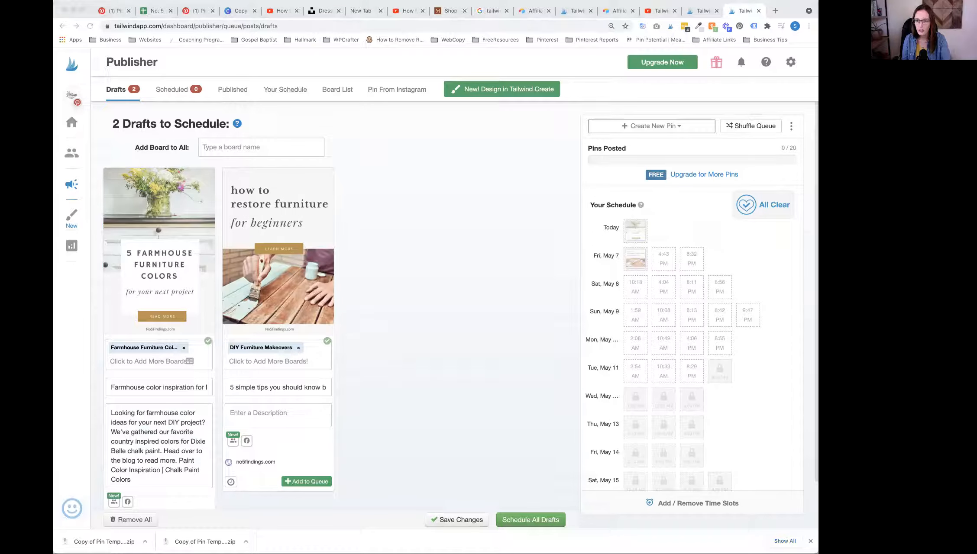
pyautogui.click(285, 415)
pyautogui.press('super+v')
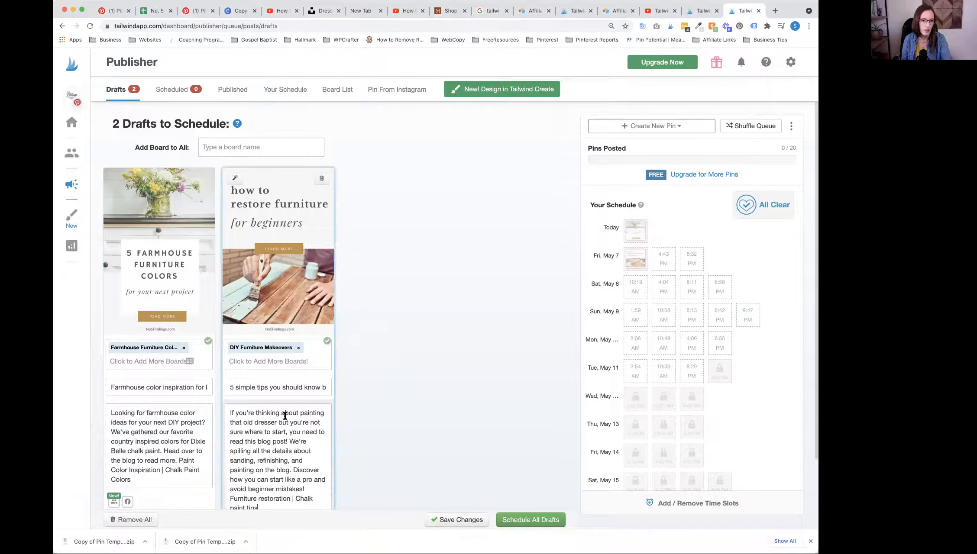
# Step: Check the source URL set on each of the two drafts
pyautogui.scroll(-2, 285, 416)
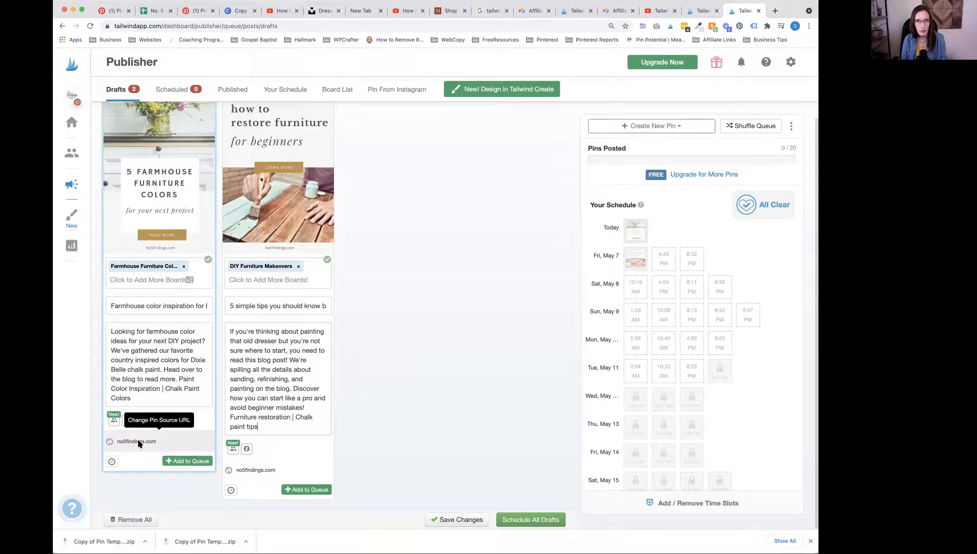
pyautogui.click(157, 443)
pyautogui.click(256, 471)
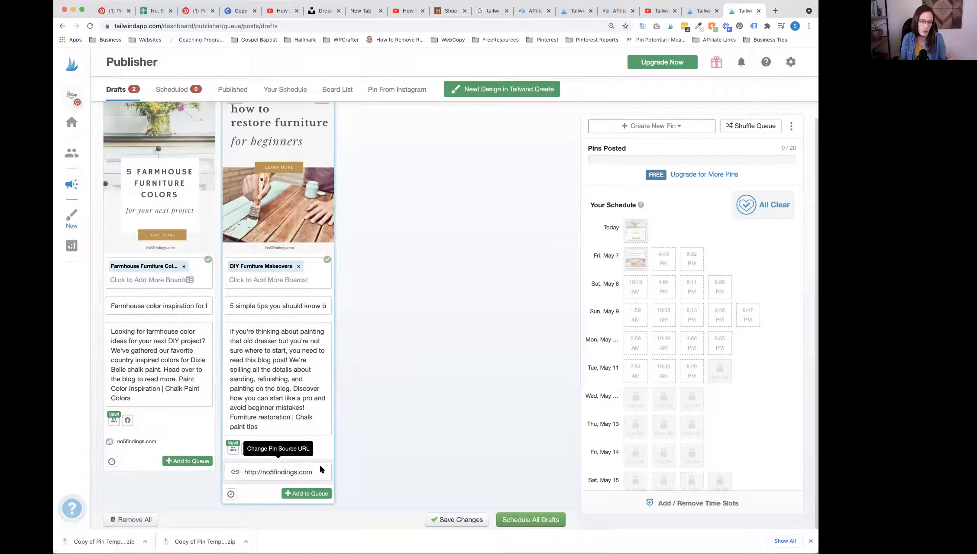
pyautogui.click(383, 443)
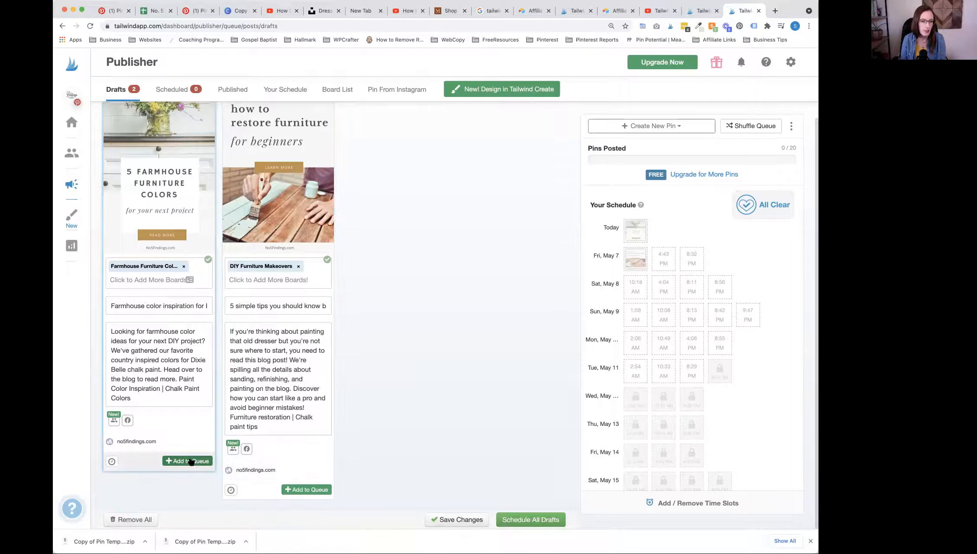
# Step: Add both the farmhouse colors and restore furniture drafts to the posting queue
pyautogui.click(180, 462)
pyautogui.click(310, 490)
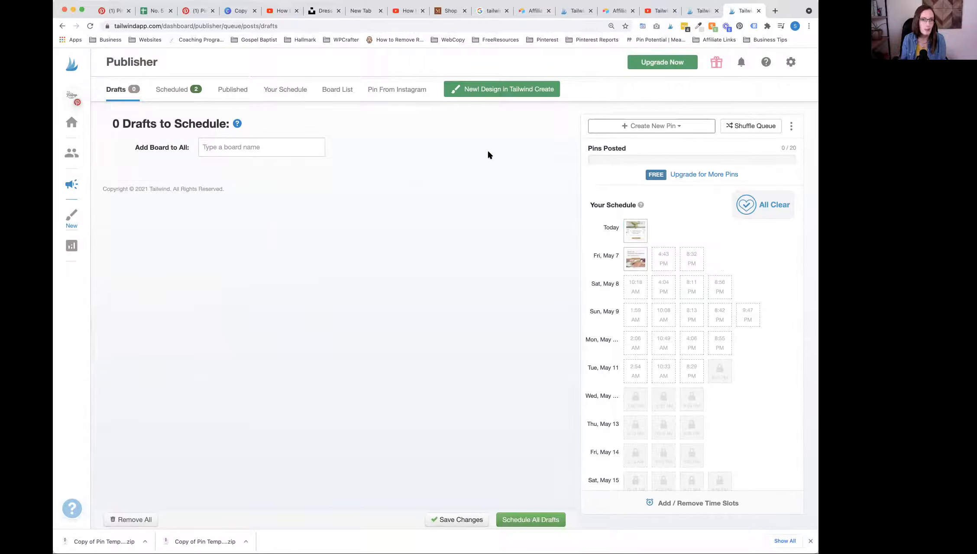
# Step: Search Google in a new browser tab for "tailwind chrome extension" and open the Tailwind Publisher page in the Chrome Web Store
pyautogui.click(196, 15)
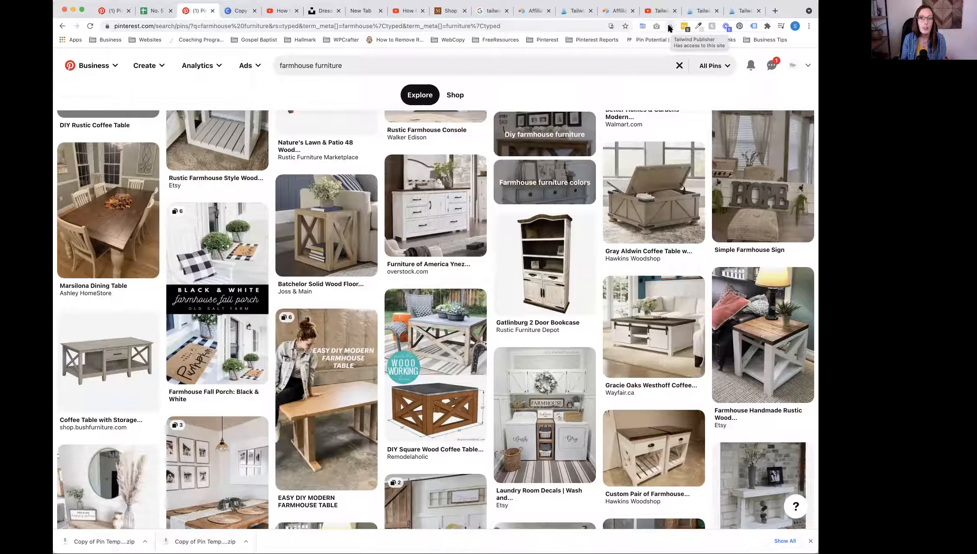
pyautogui.click(775, 11)
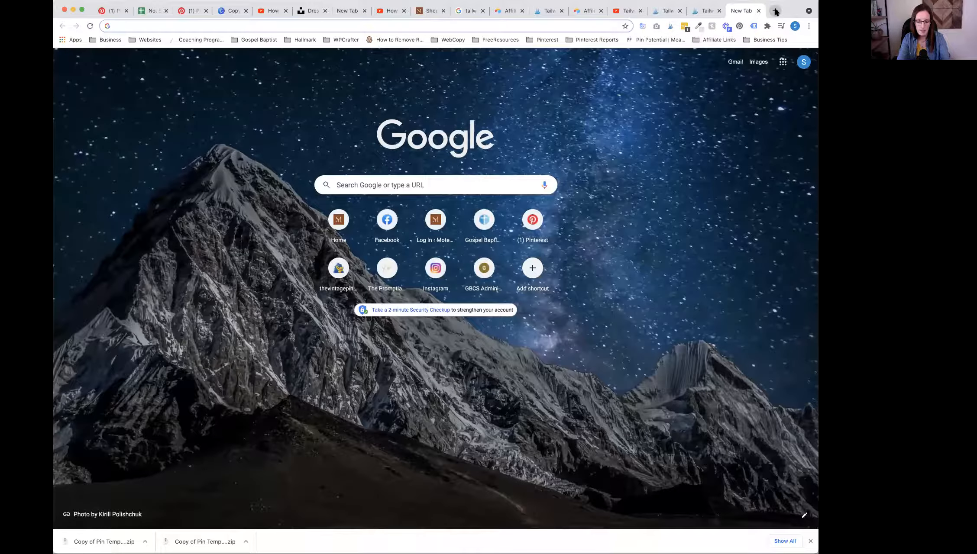
pyautogui.write('tailwind chrome')
pyautogui.write('extension')
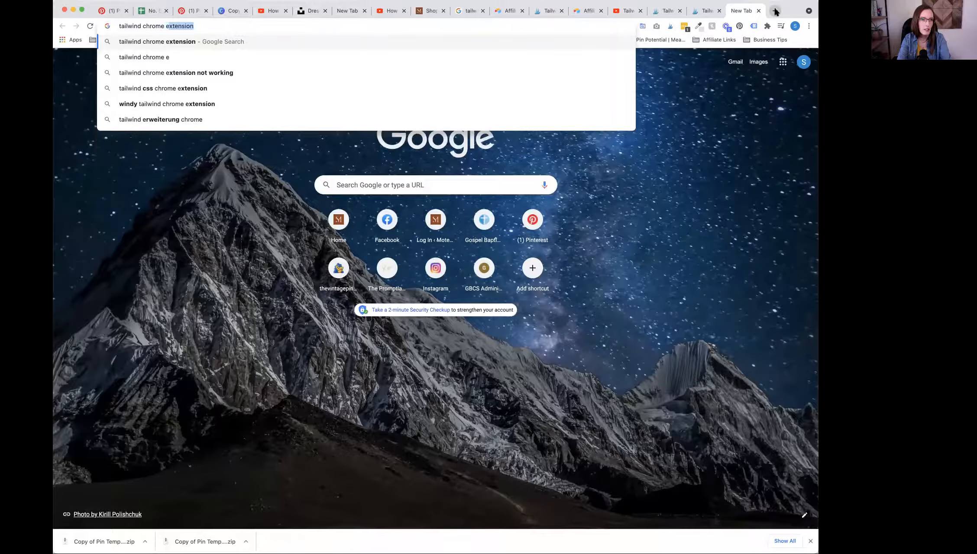
pyautogui.press('Return')
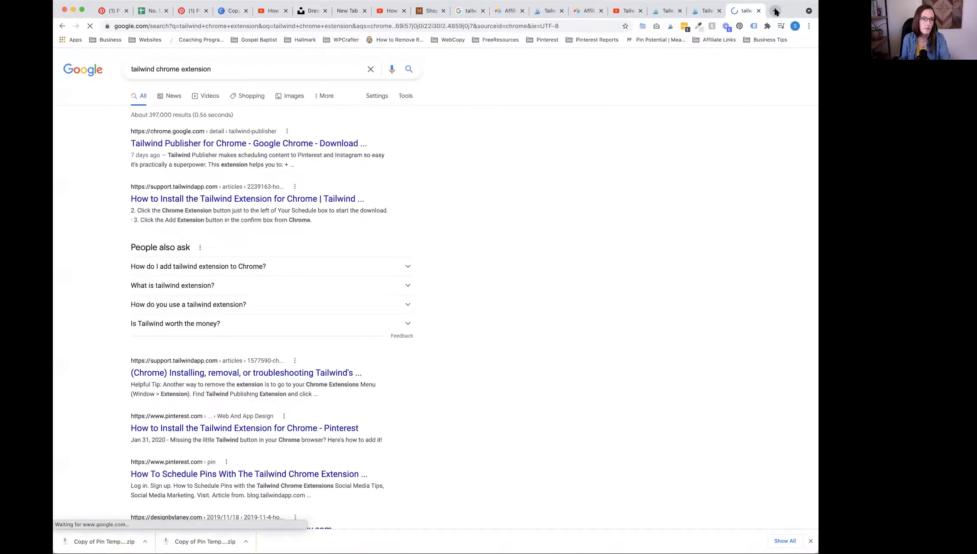
pyautogui.click(204, 143)
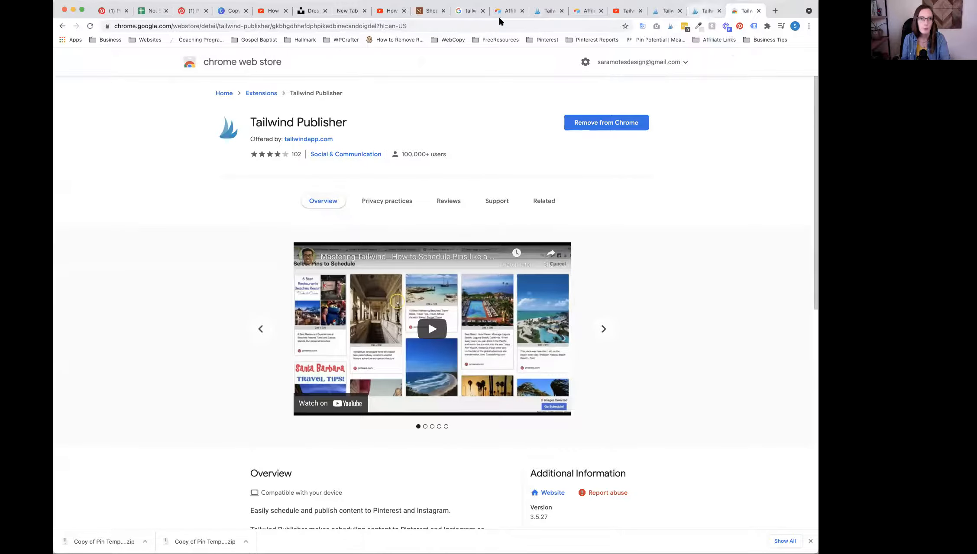
# Step: Switch to Pinterest and extend the existing pin search to "farmhouse furniture colors"
pyautogui.click(193, 14)
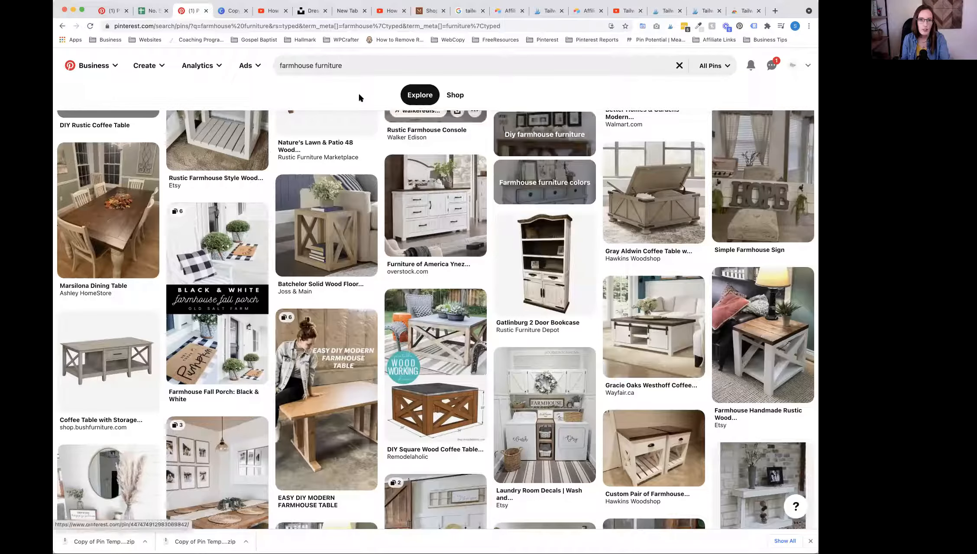
pyautogui.click(358, 64)
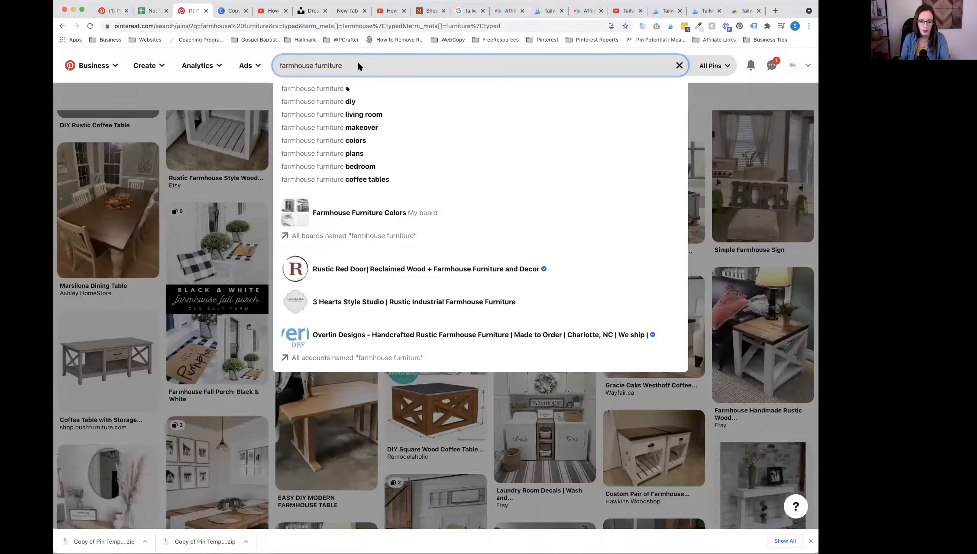
pyautogui.write('colors')
pyautogui.press('Return')
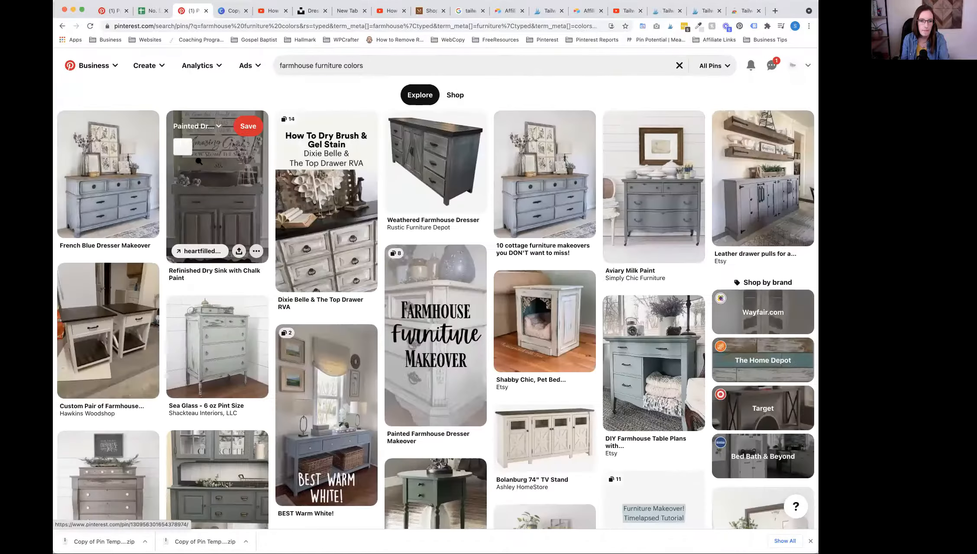
# Step: Browse the farmhouse furniture color pins and launch the Tailwind Publisher extension on them to select pins to schedule
pyautogui.scroll(-5, 199, 161)
pyautogui.scroll(-3, 199, 161)
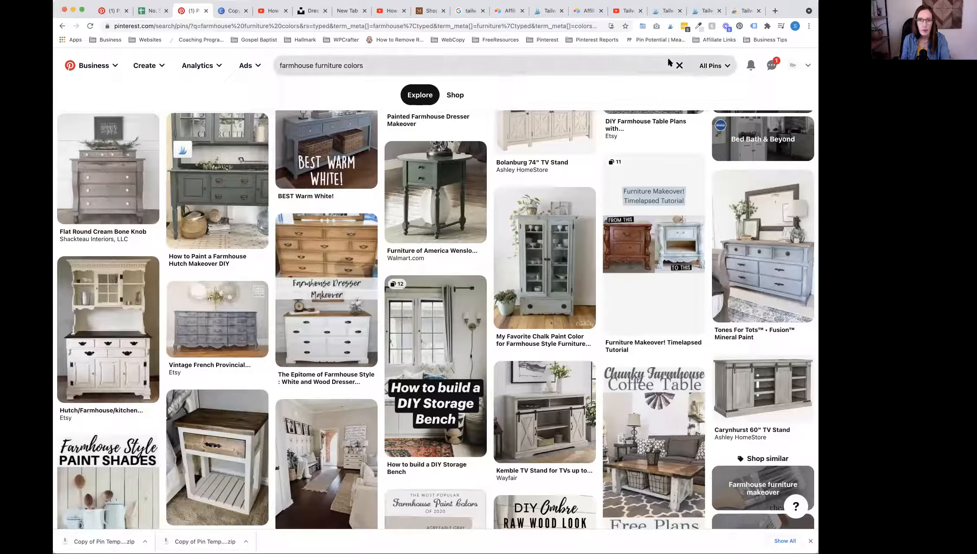
pyautogui.click(671, 27)
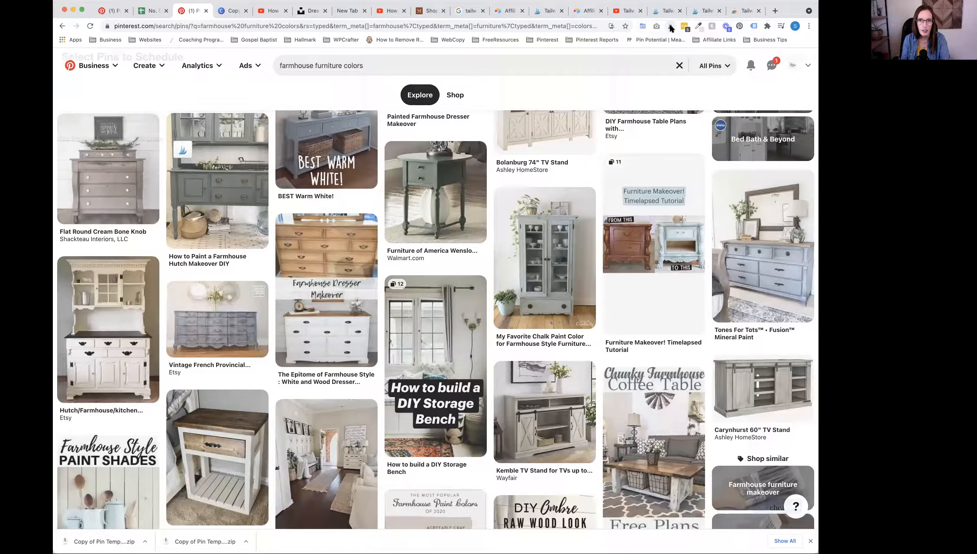